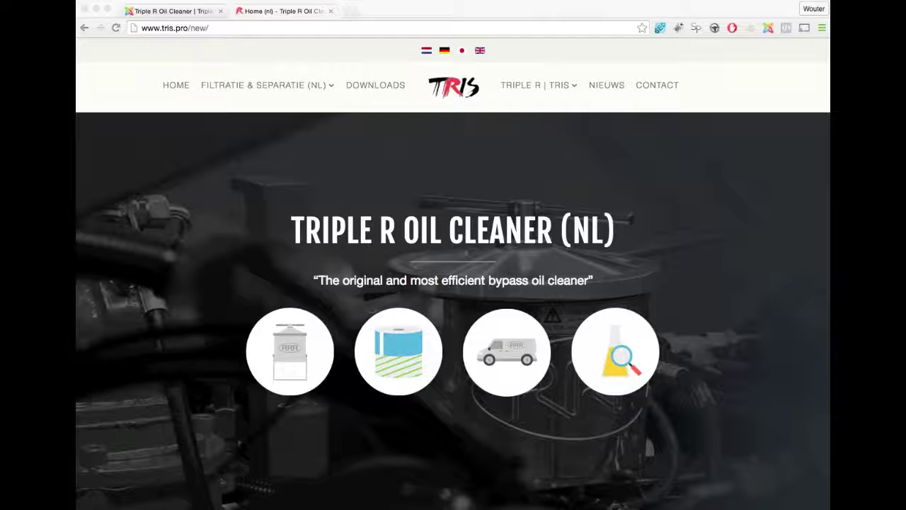
# Step: Switch to the administrator's Advanced Module Manager listing the English (UK) site modules
pyautogui.click(163, 12)
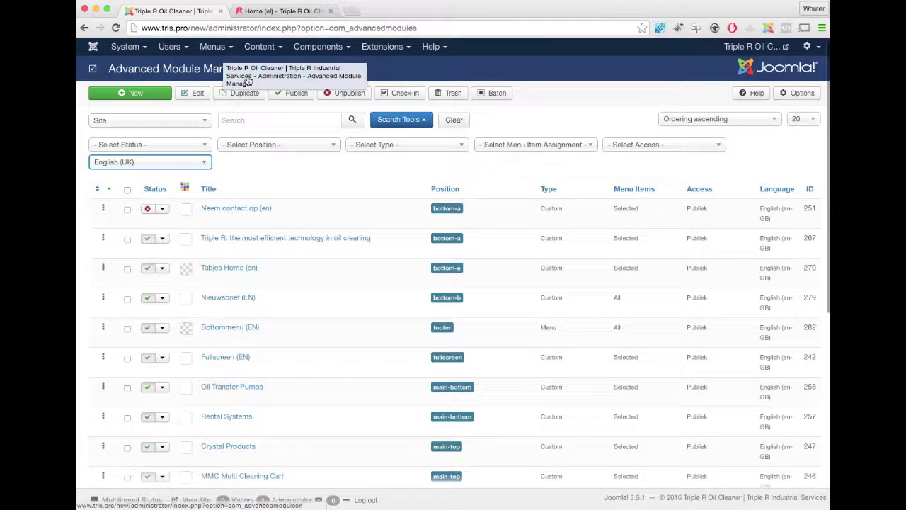
# Step: Return to the live Dutch TRIS homepage and scroll through its work-area and pump sections
pyautogui.click(267, 13)
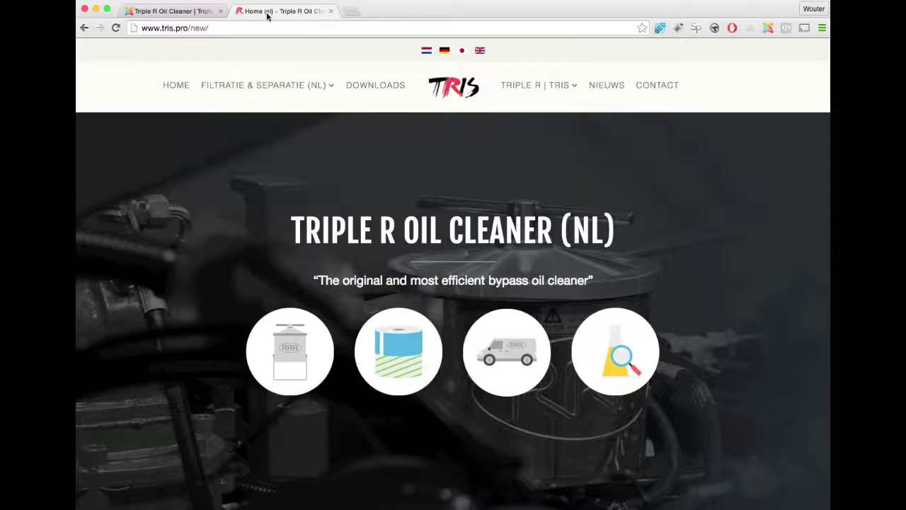
pyautogui.scroll(-1, 252, 220)
pyautogui.scroll(-2, 252, 221)
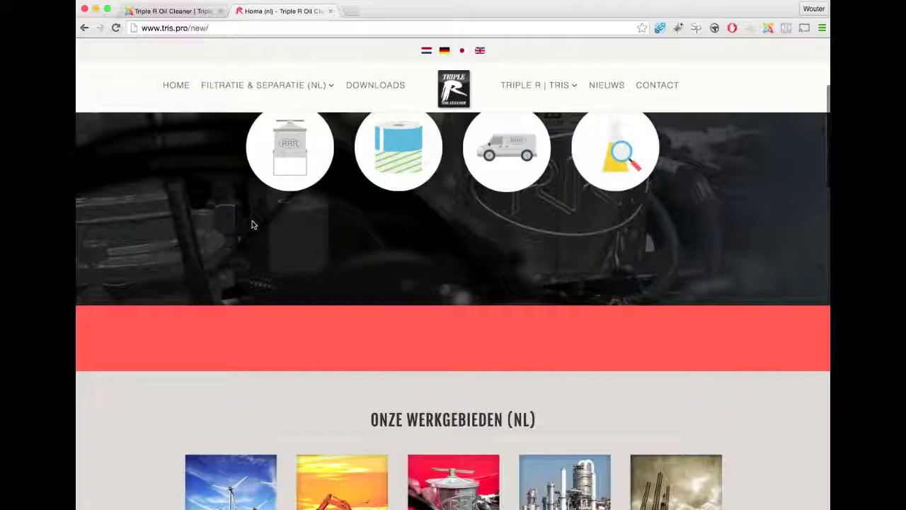
pyautogui.scroll(-1, 252, 224)
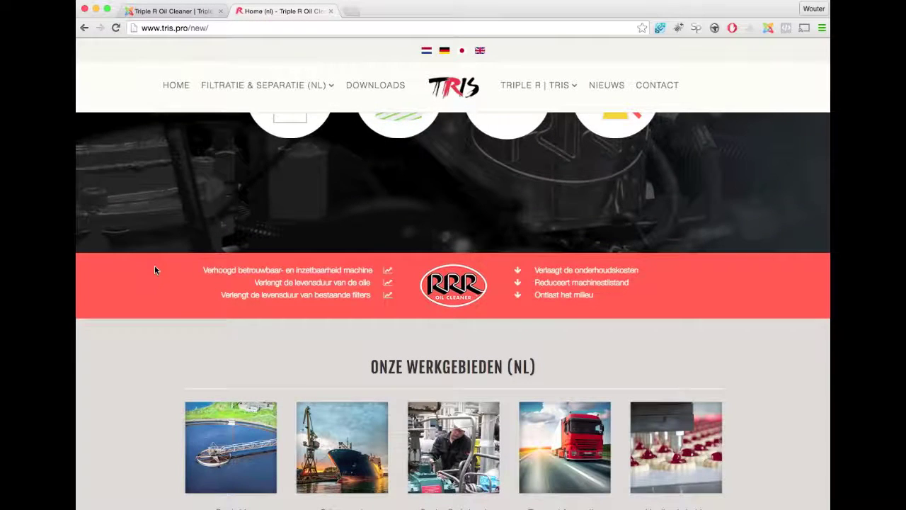
pyautogui.scroll(-2, 155, 270)
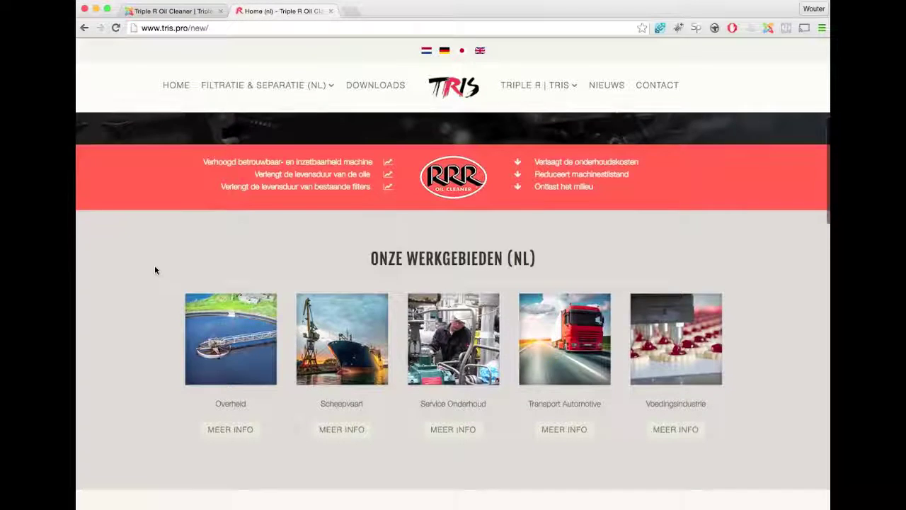
pyautogui.scroll(-1, 753, 445)
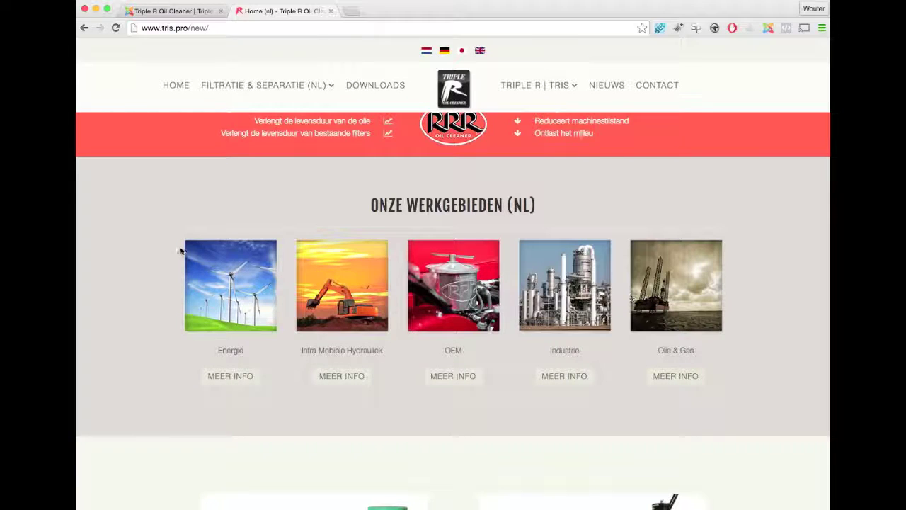
pyautogui.scroll(-2, 269, 330)
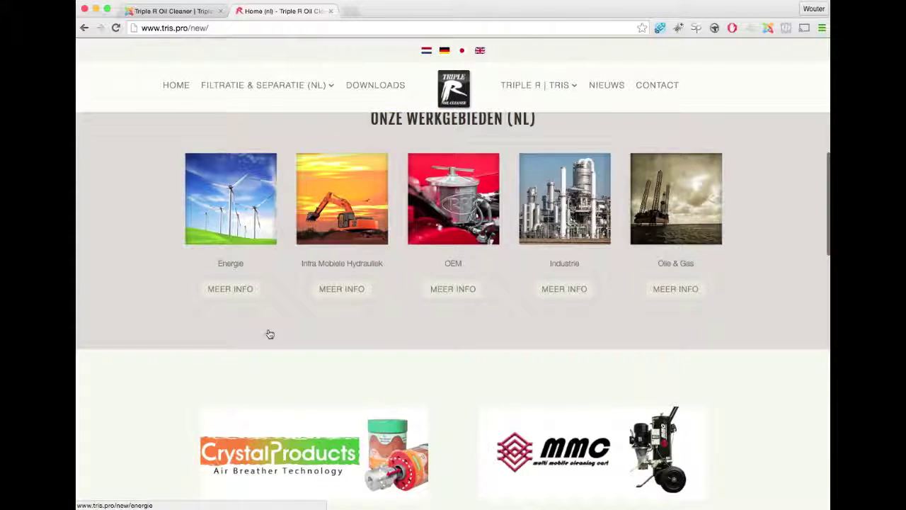
pyautogui.scroll(-3, 319, 340)
pyautogui.scroll(-1, 415, 350)
pyautogui.scroll(-1, 414, 354)
pyautogui.scroll(-5, 474, 364)
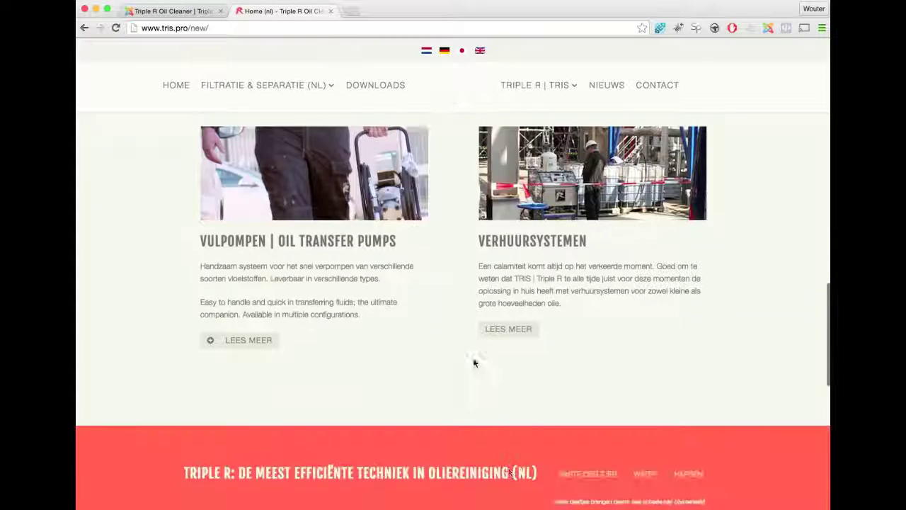
pyautogui.scroll(-4, 488, 362)
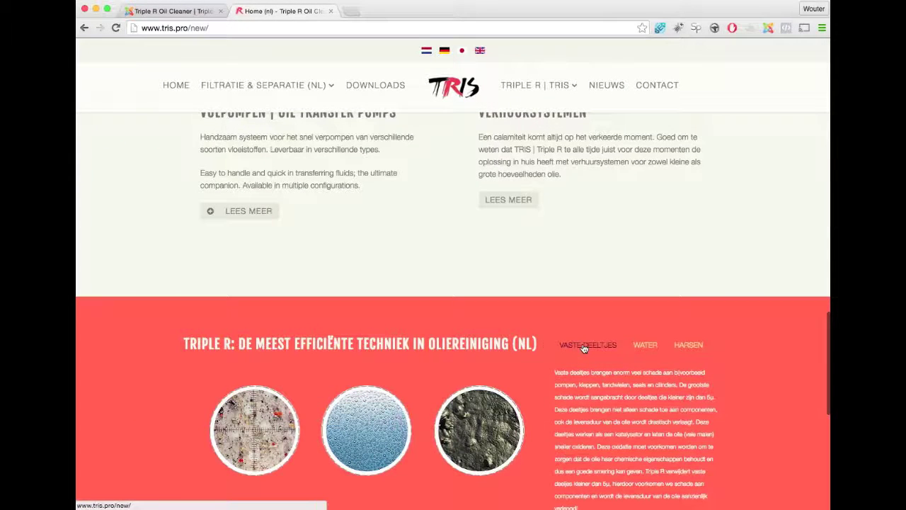
# Step: Show the Harsen description in the red Triple R oil-cleaning block
pyautogui.click(684, 345)
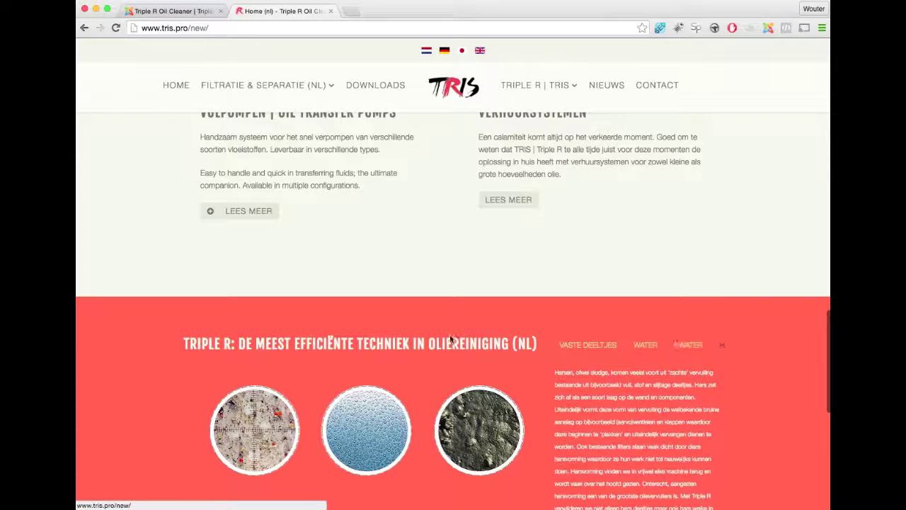
pyautogui.scroll(5, 278, 319)
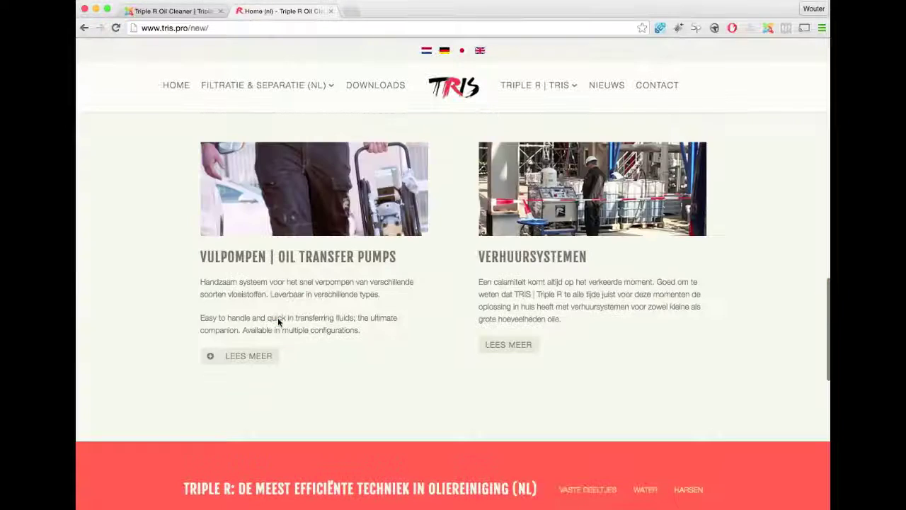
pyautogui.scroll(15, 277, 318)
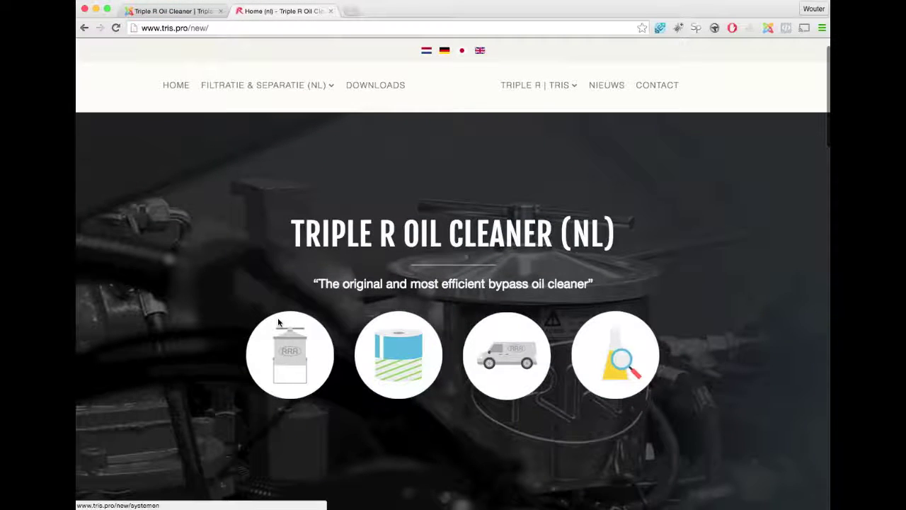
pyautogui.scroll(-7, 283, 326)
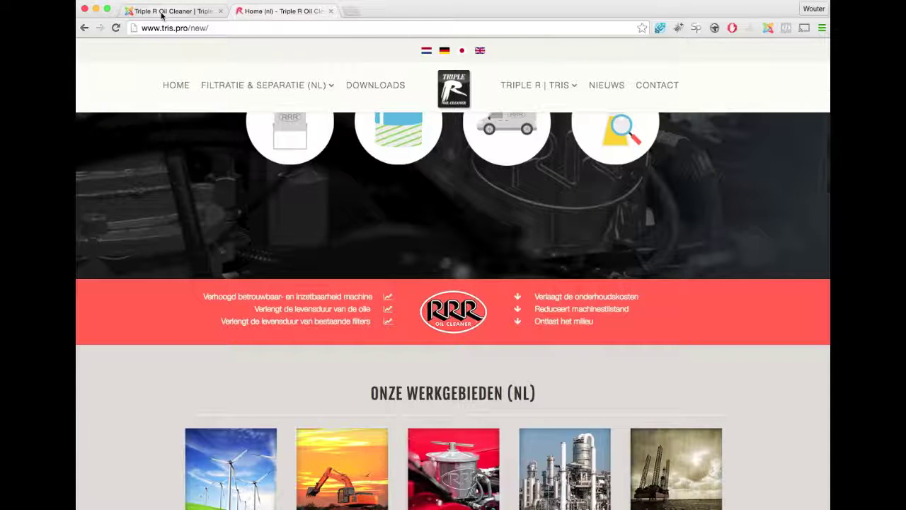
# Step: Search modules for 'onze werk' and list Onze werkgebieden in all four languages
pyautogui.click(165, 12)
pyautogui.click(262, 119)
pyautogui.write('onze werk')
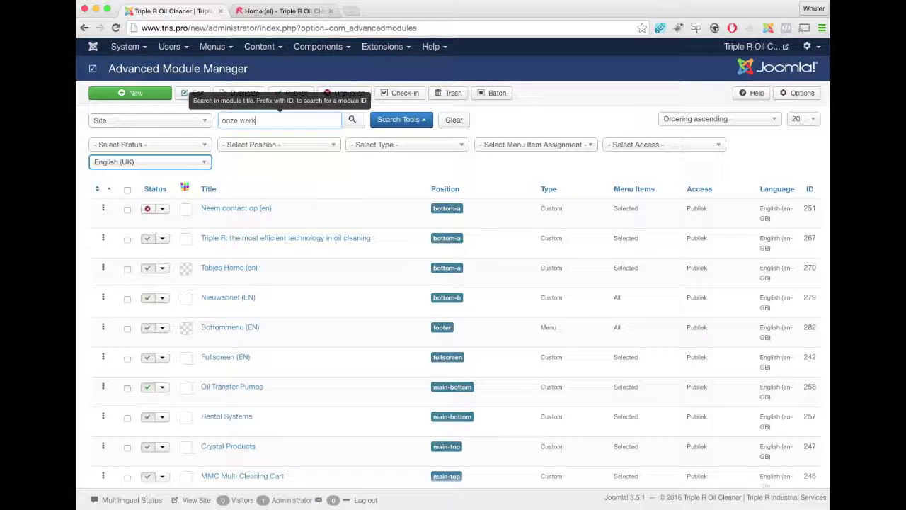
pyautogui.press('Return')
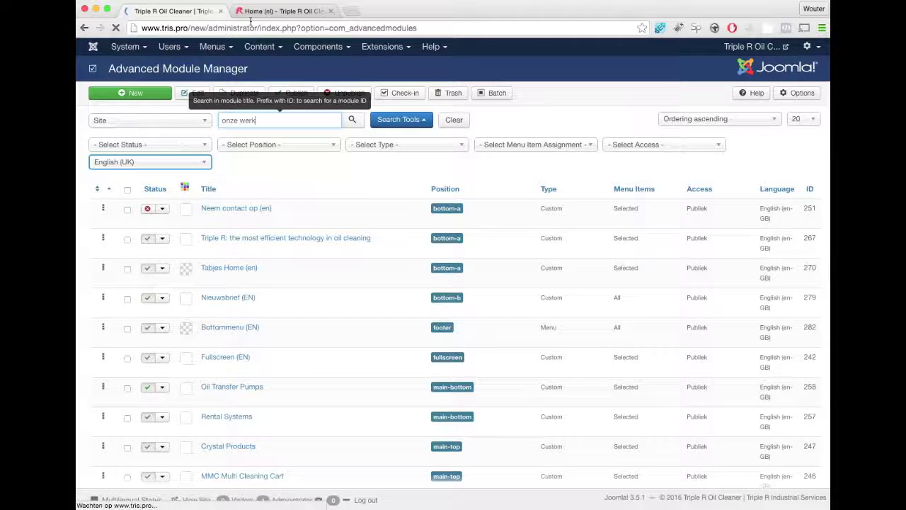
pyautogui.press('Return')
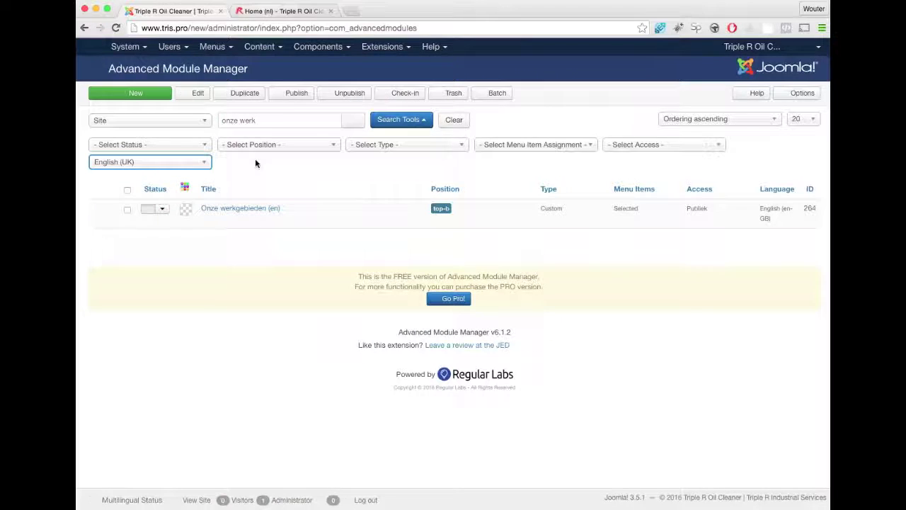
pyautogui.click(151, 162)
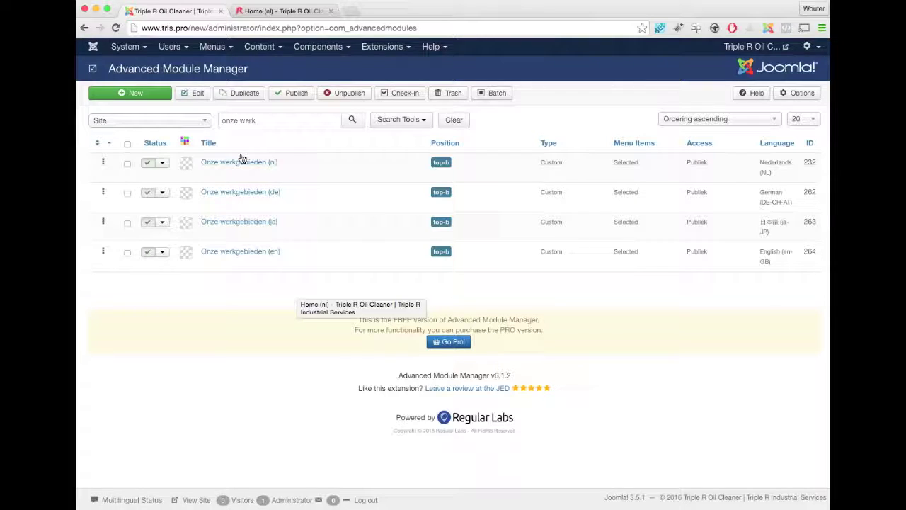
# Step: Open Onze werkgebieden (nl) for editing and compare it with the live ONZE WERKGEBIEDEN tiles
pyautogui.click(242, 163)
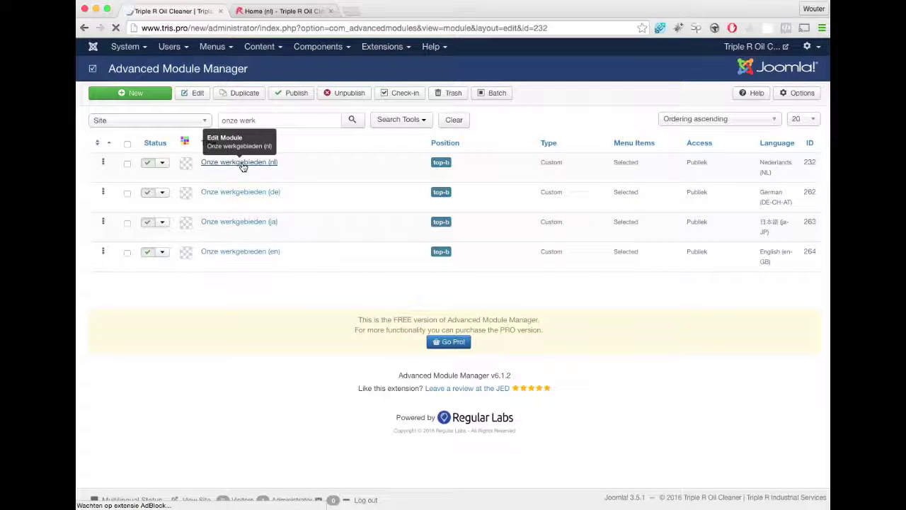
pyautogui.click(262, 12)
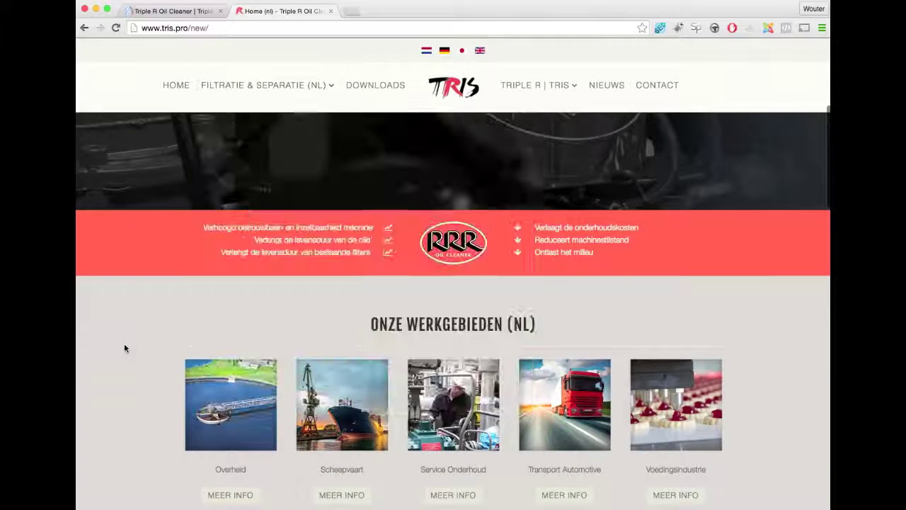
pyautogui.scroll(-1, 639, 450)
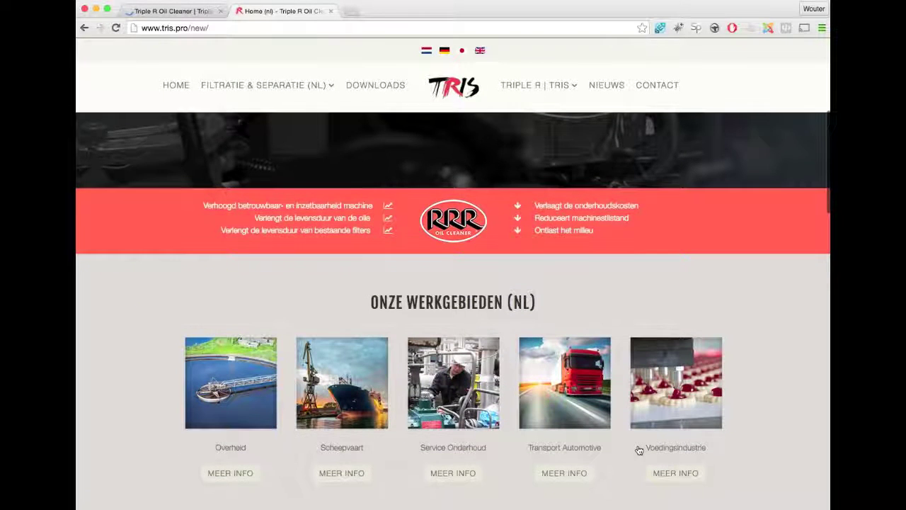
pyautogui.scroll(-1, 639, 450)
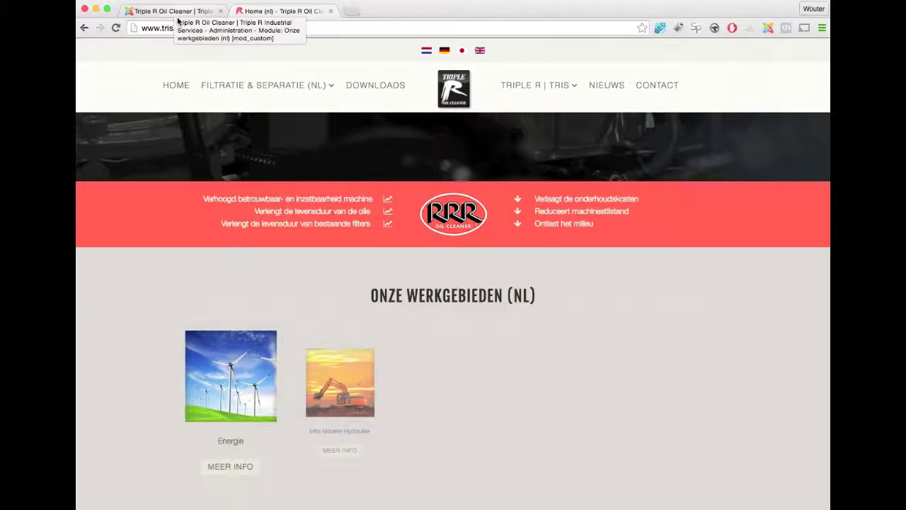
pyautogui.click(175, 11)
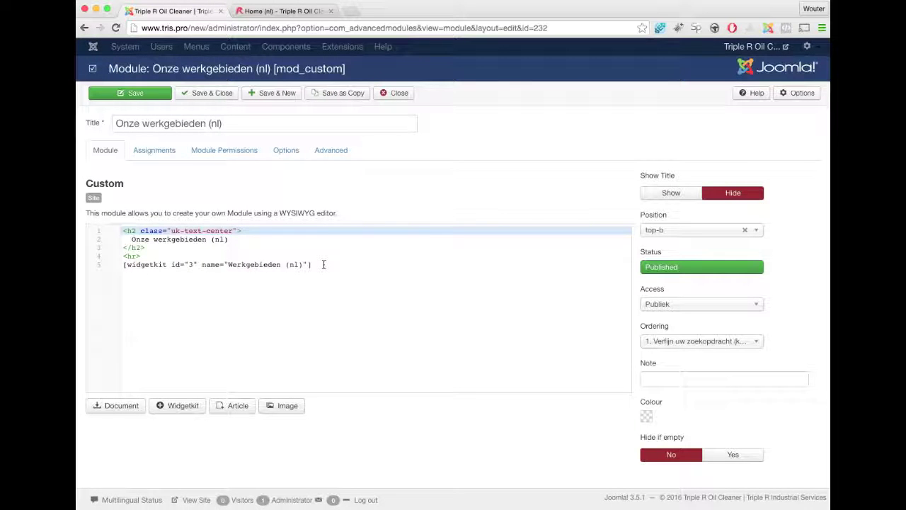
# Step: Check the Werkgebieden (nl) Widgetkit shortcode, then close the editor back to the module list
pyautogui.moveTo(323, 264); pyautogui.dragTo(114, 270)
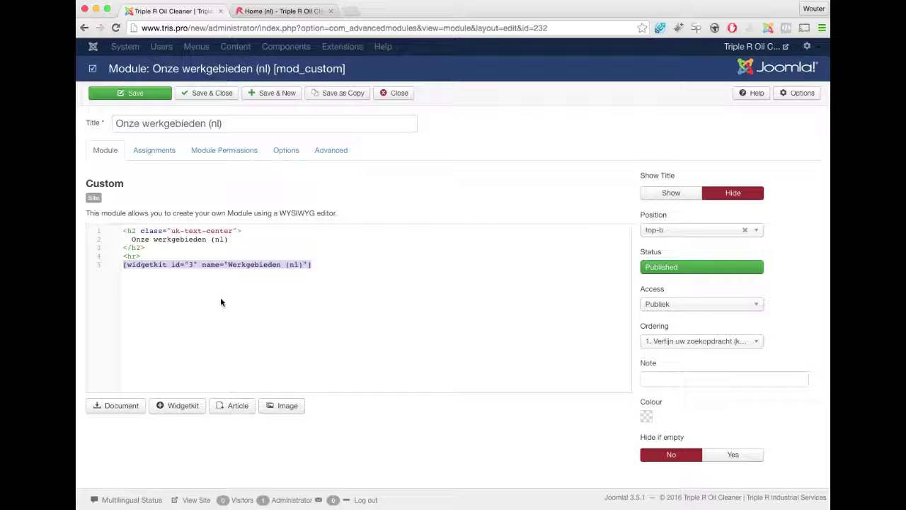
pyautogui.click(396, 95)
pyautogui.click(397, 94)
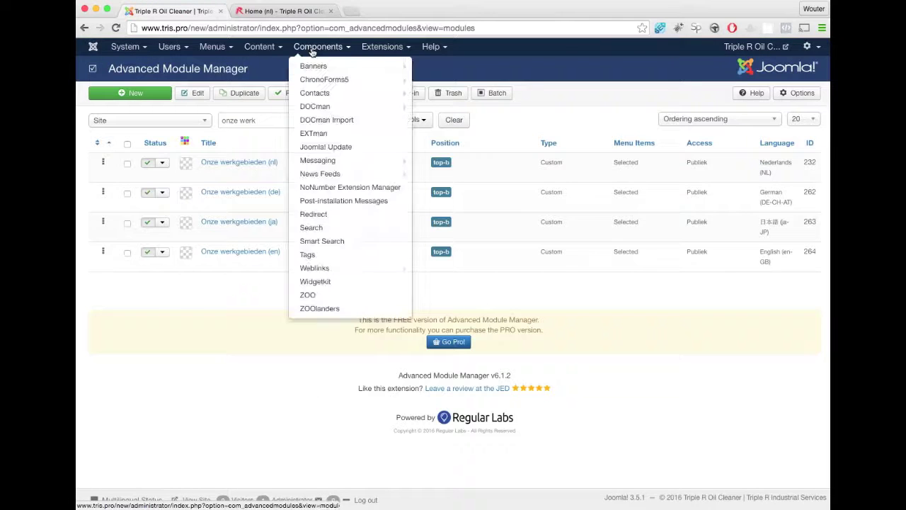
# Step: Open Components > Widgetkit and scroll the per-language widget list (Tabjes Home, Tankbeluchters)
pyautogui.click(315, 282)
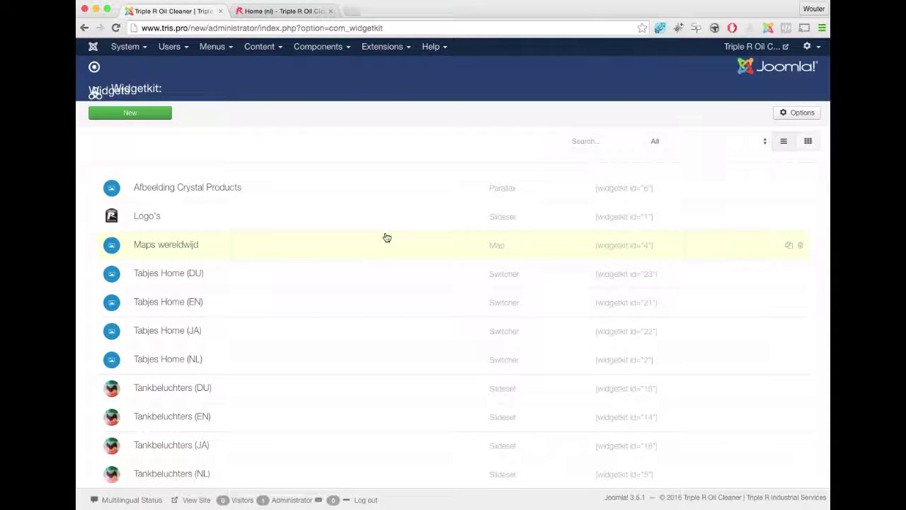
pyautogui.scroll(-1, 388, 243)
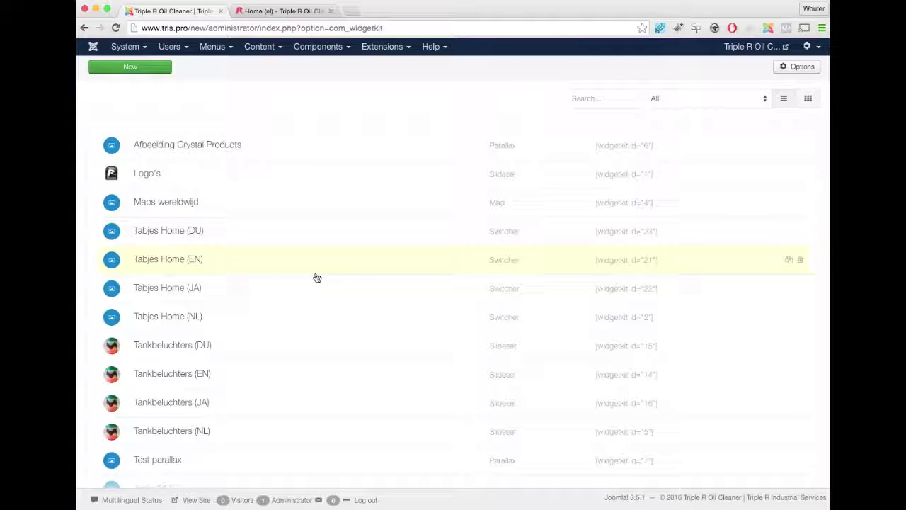
# Step: Open Tabjes Home (JA) and inspect its Vaste deeltjes, Water and Harsen items in HTML and preview
pyautogui.click(162, 291)
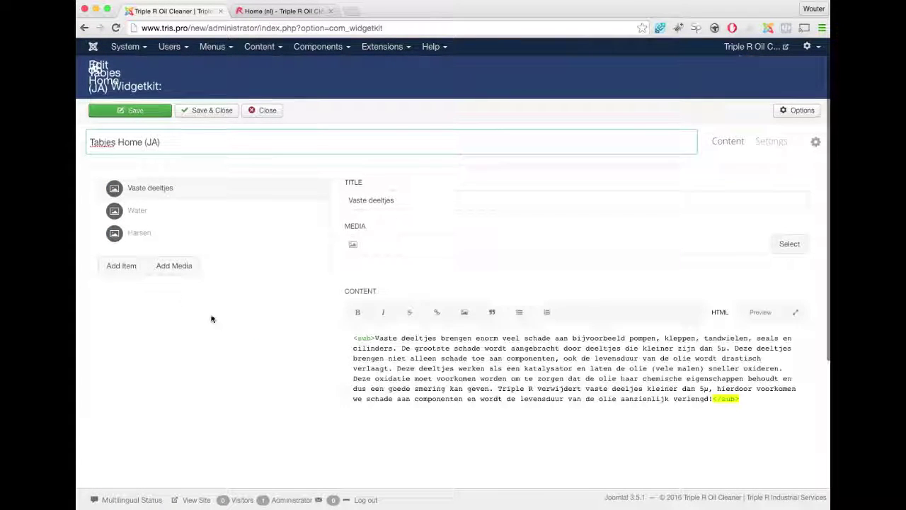
pyautogui.click(423, 244)
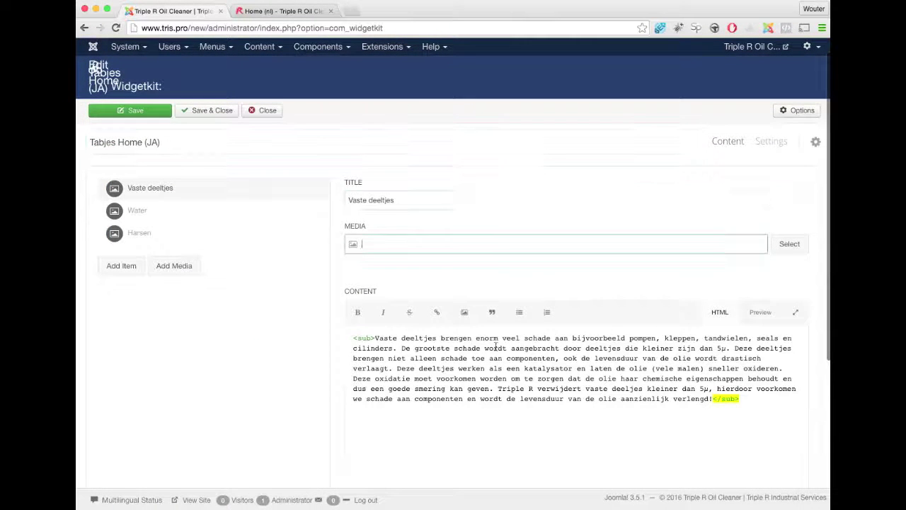
pyautogui.click(678, 411)
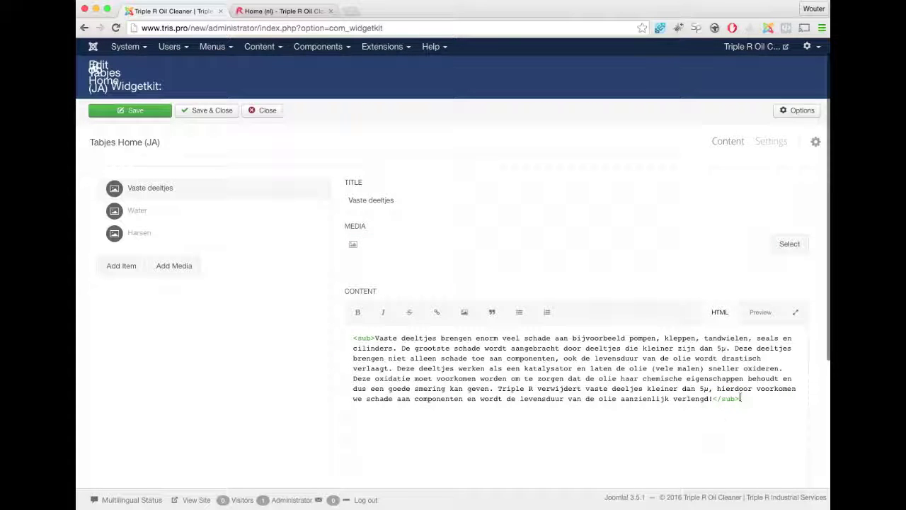
pyautogui.moveTo(740, 399); pyautogui.dragTo(423, 323)
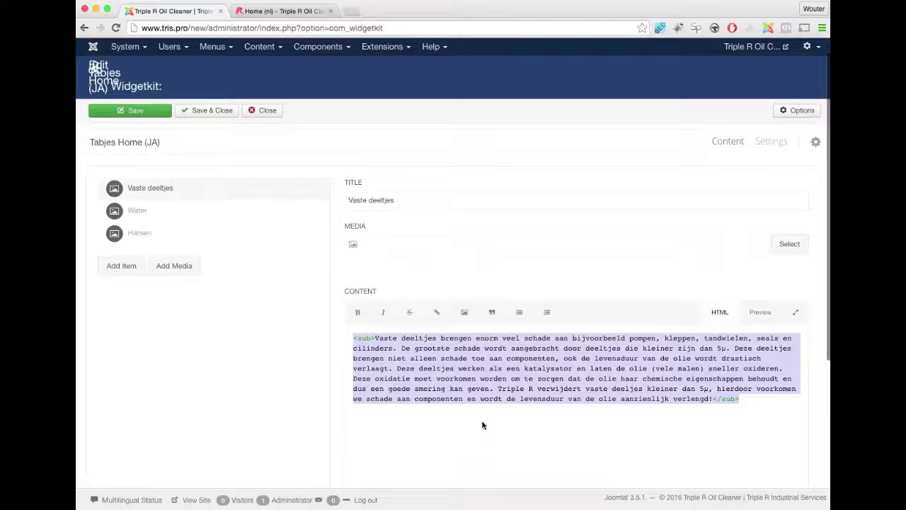
pyautogui.click(480, 376)
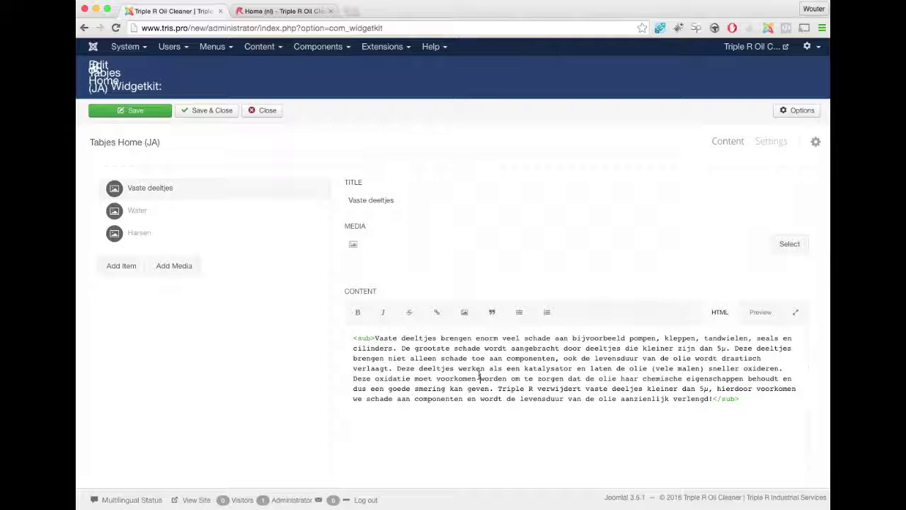
pyautogui.click(760, 313)
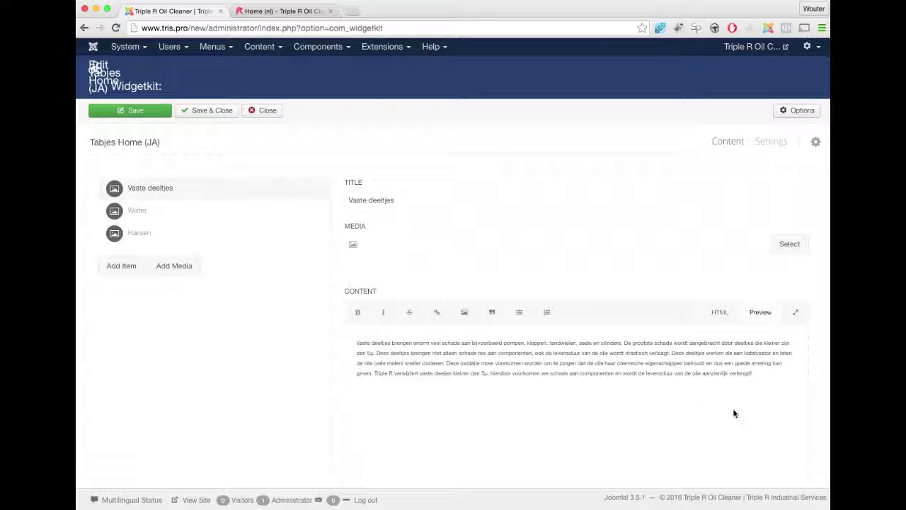
pyautogui.click(721, 314)
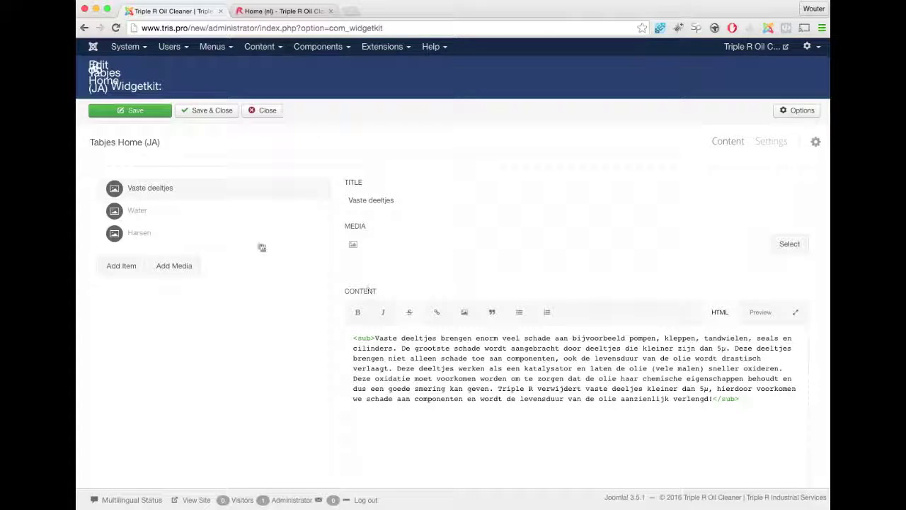
pyautogui.click(203, 210)
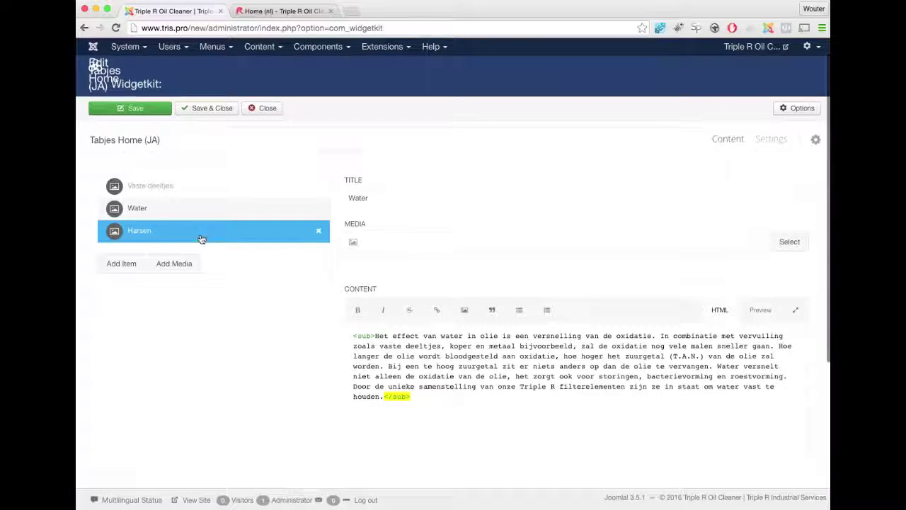
pyautogui.click(201, 239)
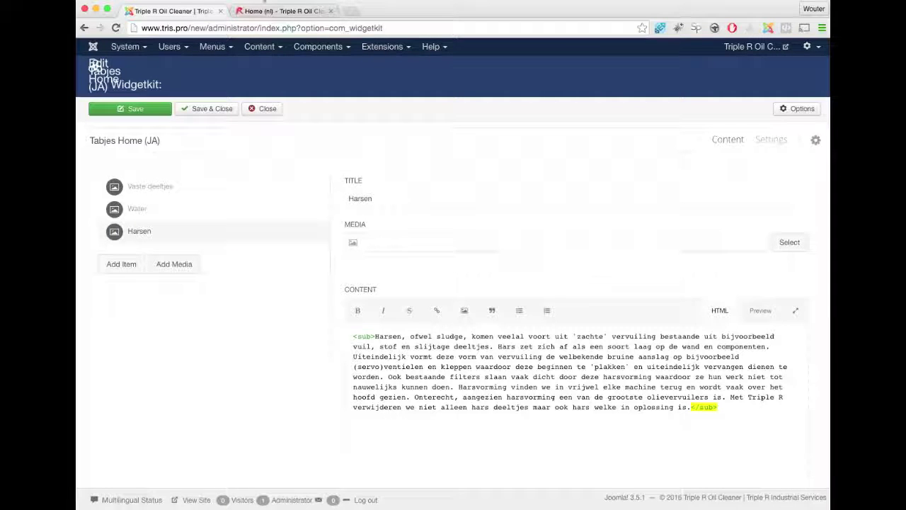
# Step: Scroll the live Dutch homepage to the red Vaste deeltjes / Water / Harsen section
pyautogui.click(283, 11)
pyautogui.scroll(-2, 584, 263)
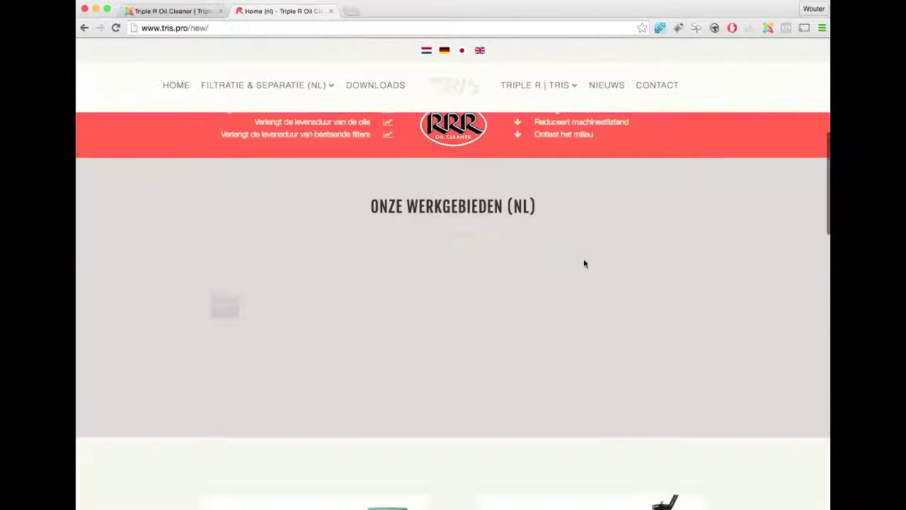
pyautogui.scroll(-10, 583, 263)
pyautogui.scroll(-10, 583, 263)
pyautogui.scroll(-5, 584, 264)
pyautogui.scroll(5, 584, 264)
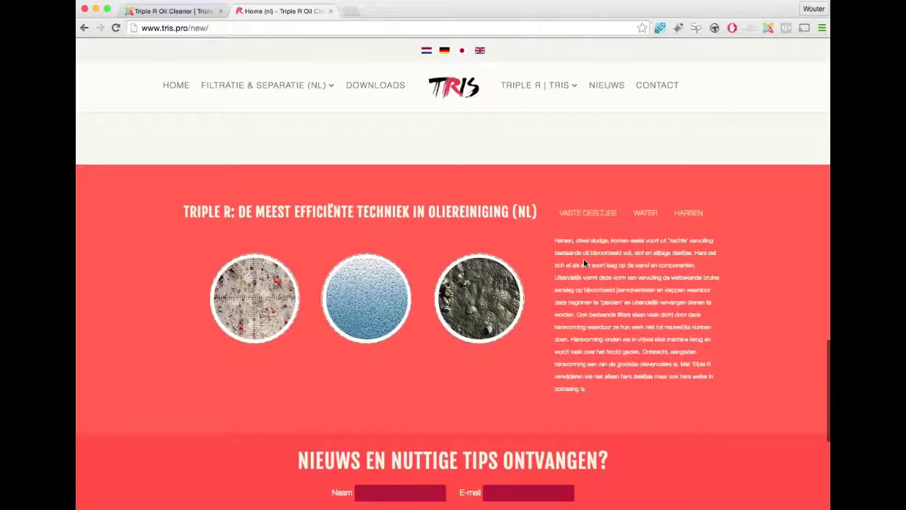
pyautogui.scroll(3, 583, 264)
pyautogui.scroll(2, 583, 264)
pyautogui.scroll(-2, 584, 260)
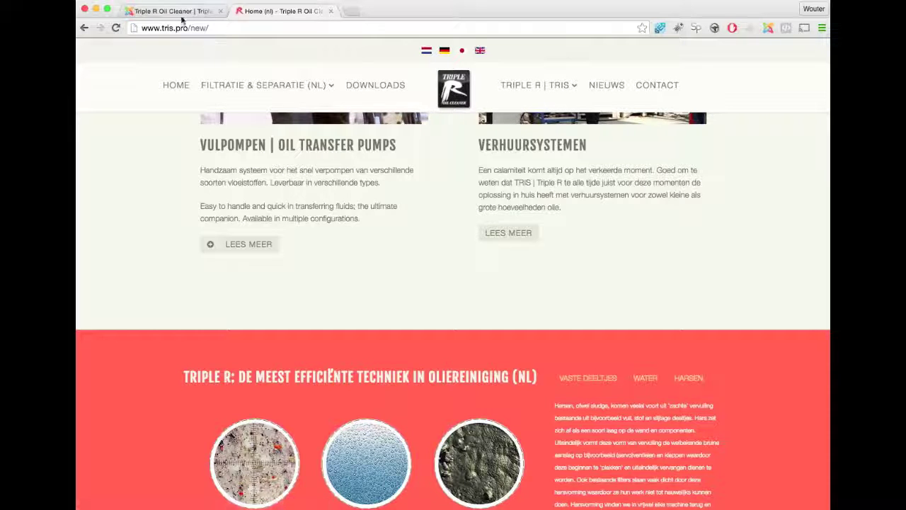
# Step: Close the Tabjes Home (JA) widget, look over the Tankbeluchters widgets, and return to the site
pyautogui.click(173, 11)
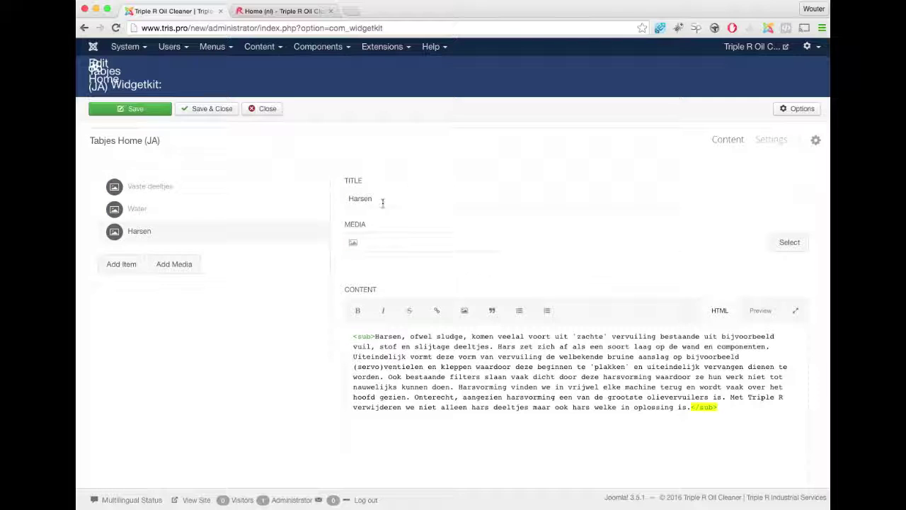
pyautogui.keyDown('shift'); pyautogui.click(478, 379); pyautogui.keyUp('shift')
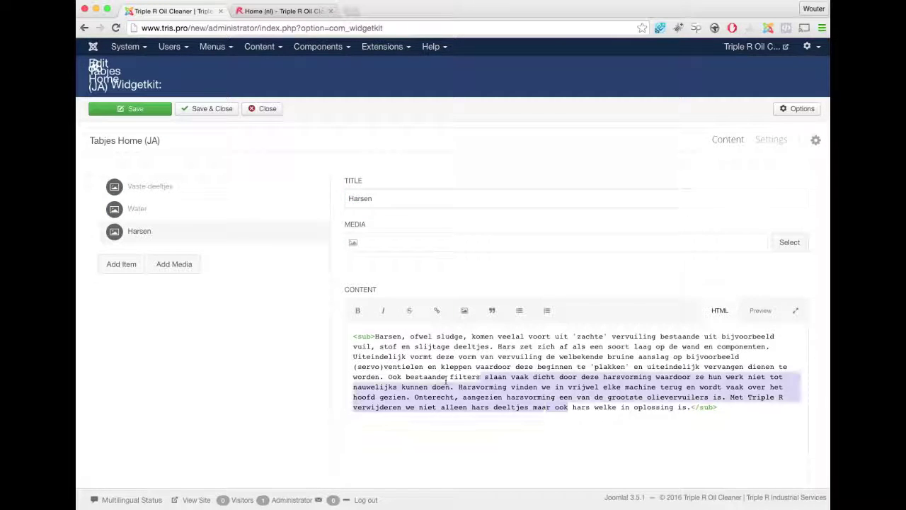
pyautogui.click(204, 115)
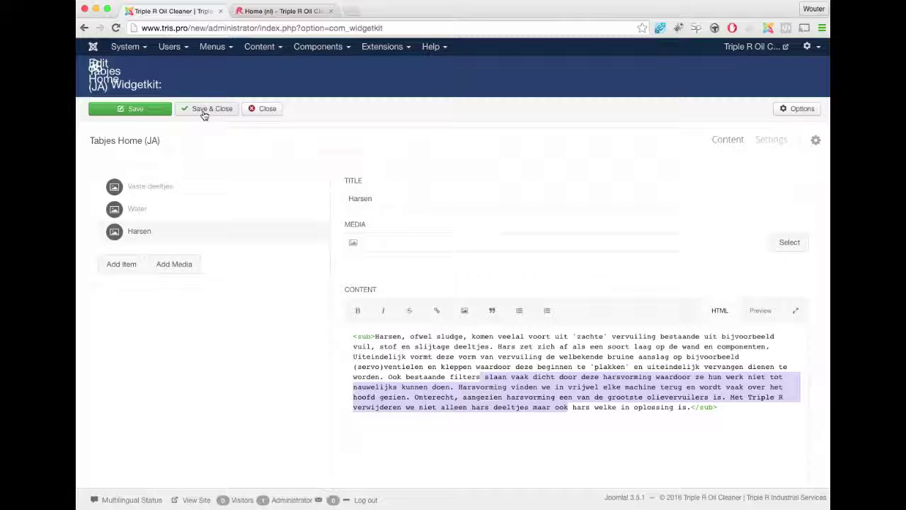
pyautogui.click(269, 109)
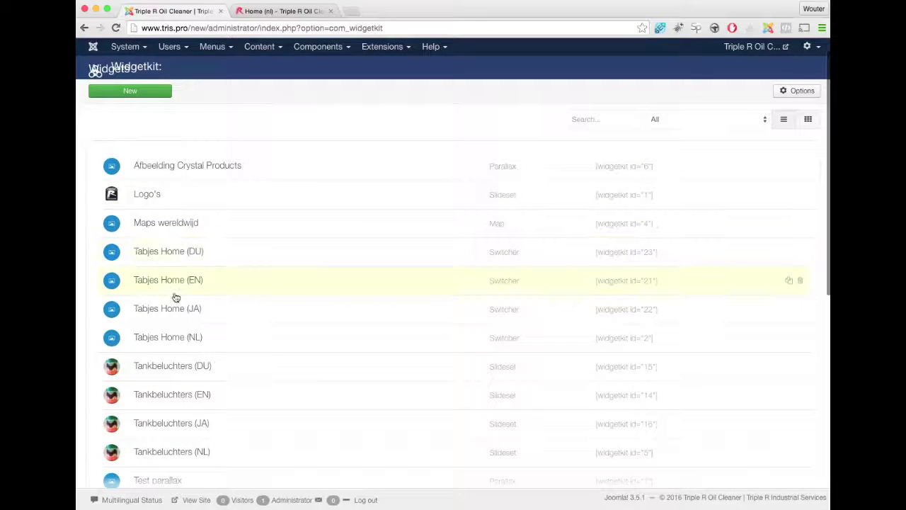
pyautogui.scroll(-2, 176, 305)
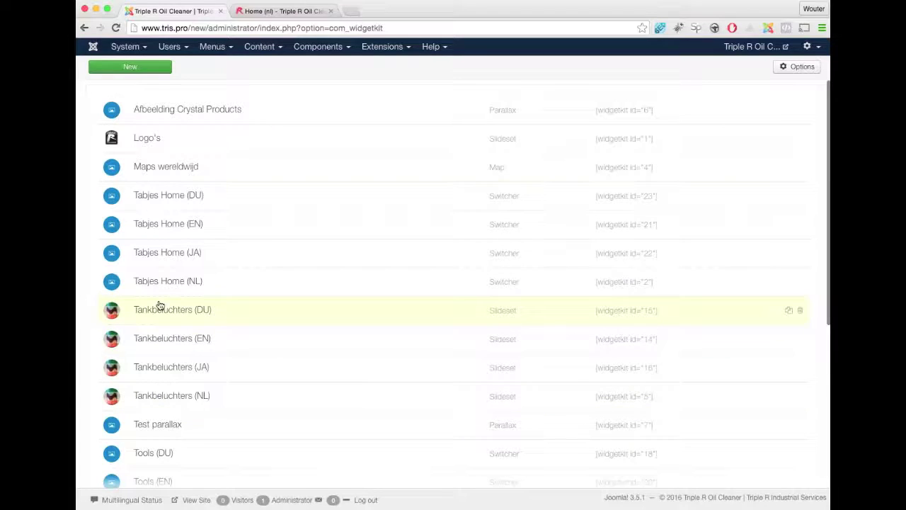
pyautogui.click(280, 10)
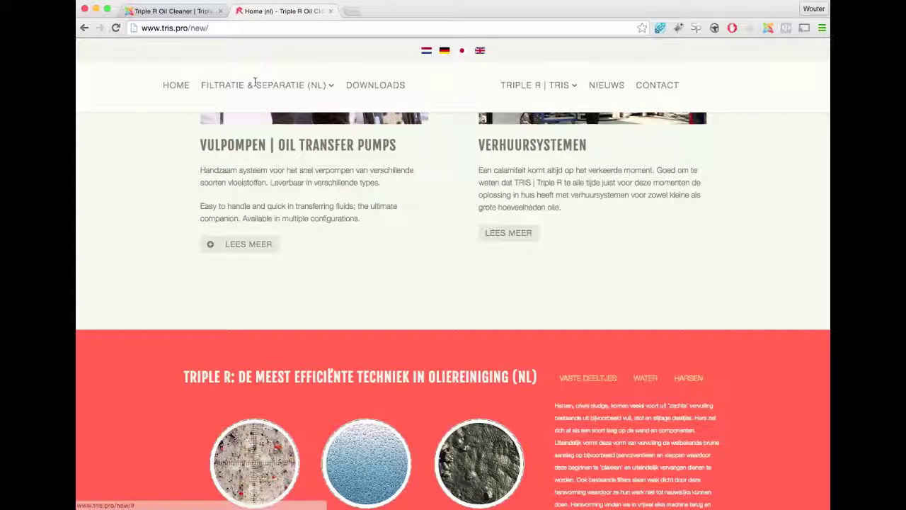
pyautogui.moveTo(264, 85)
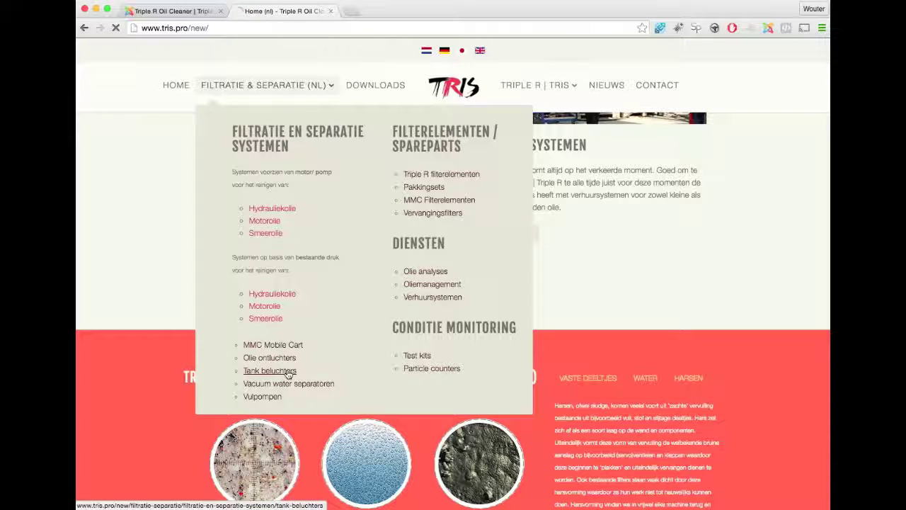
# Step: Open and scroll through the Tank beluchters product page
pyautogui.click(287, 373)
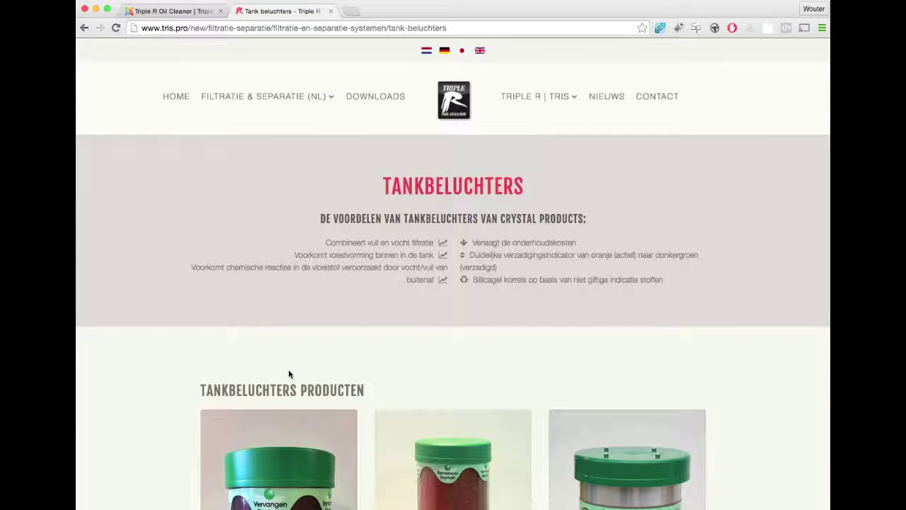
pyautogui.scroll(-5, 92, 301)
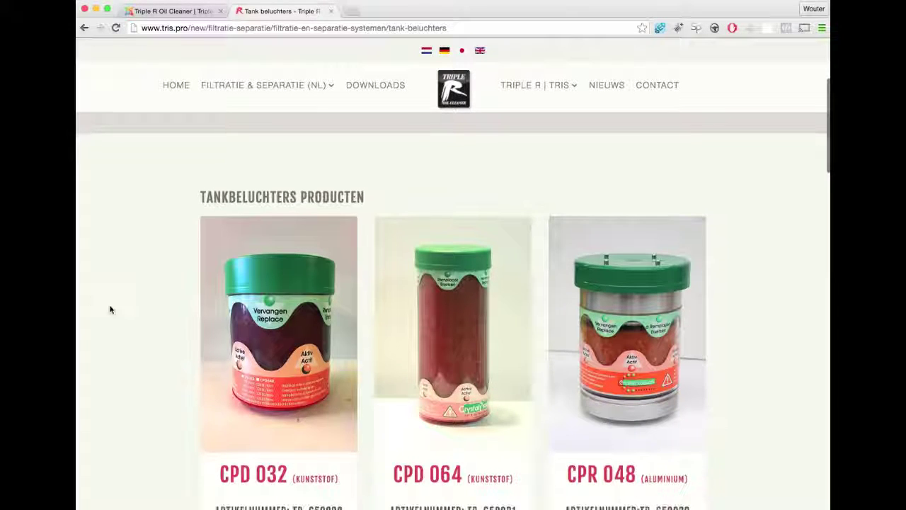
pyautogui.scroll(-2, 109, 310)
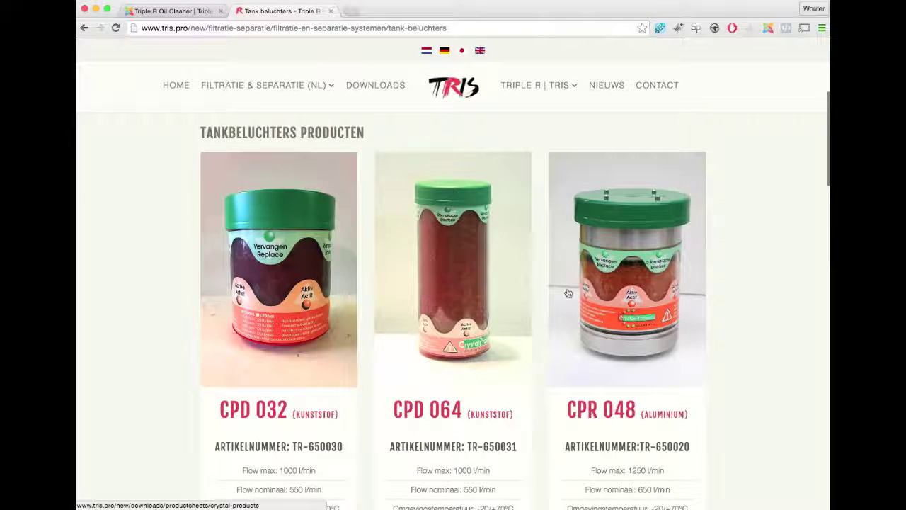
pyautogui.scroll(-3, 152, 298)
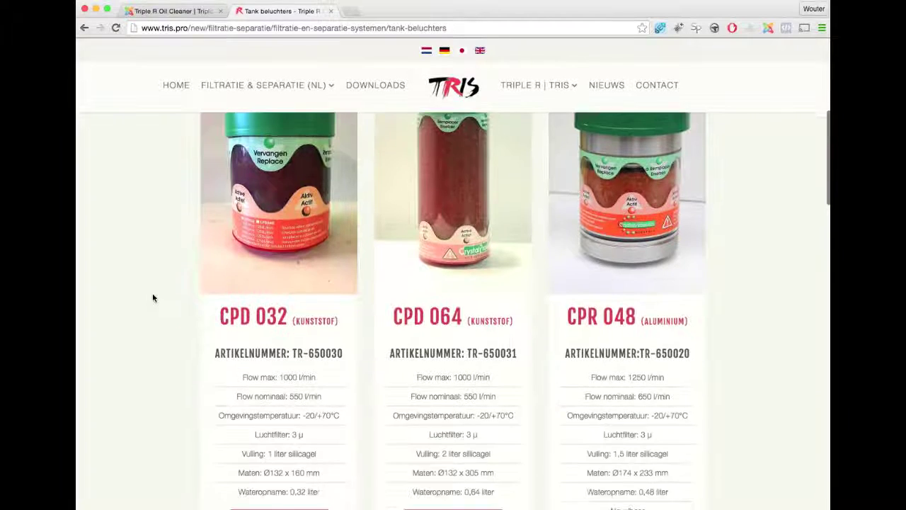
pyautogui.scroll(-2, 152, 298)
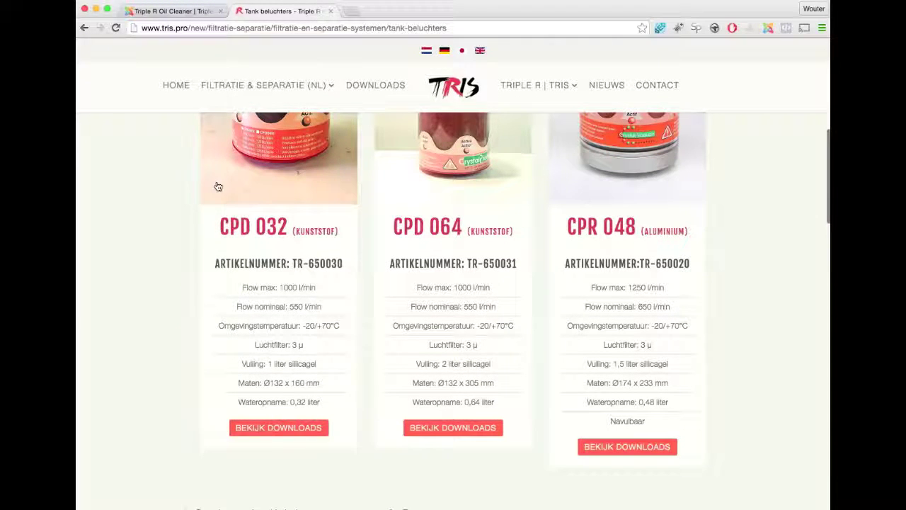
pyautogui.moveTo(263, 85)
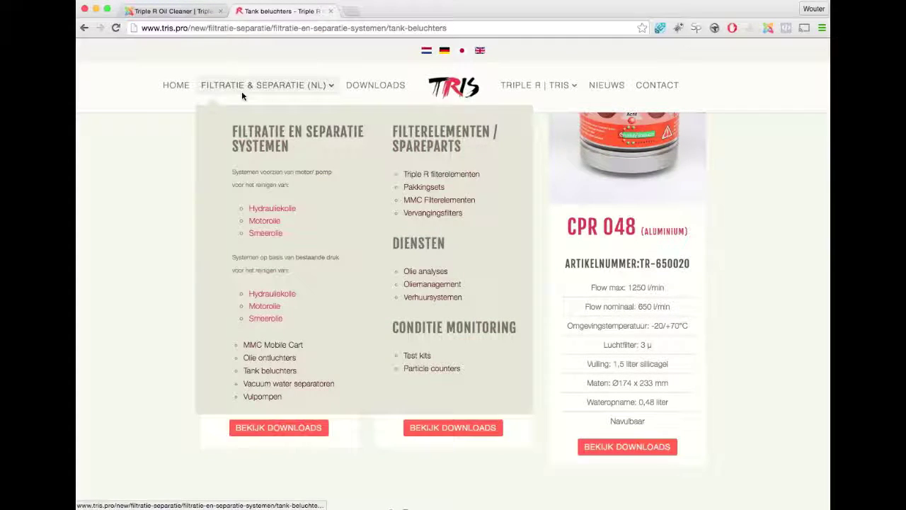
# Step: View the Vulpompen product page, then return to the Widgetkit widget list
pyautogui.click(261, 399)
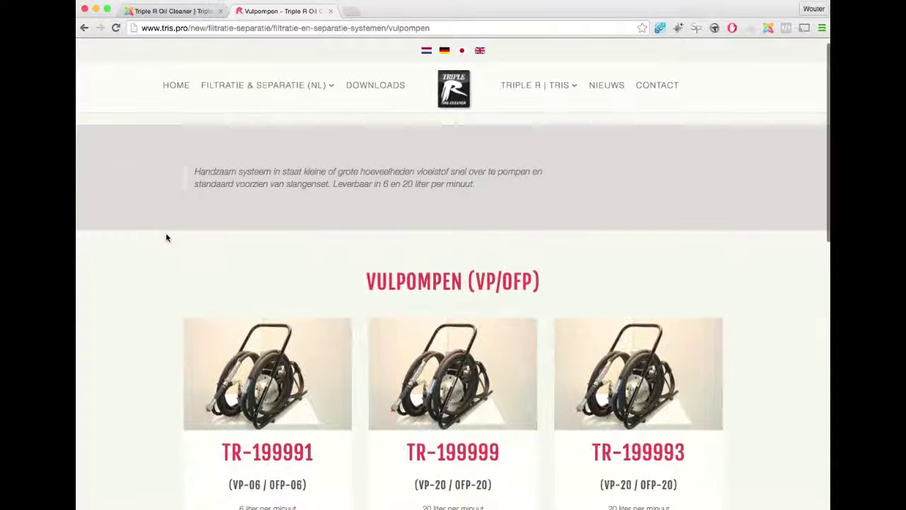
pyautogui.scroll(-3, 167, 237)
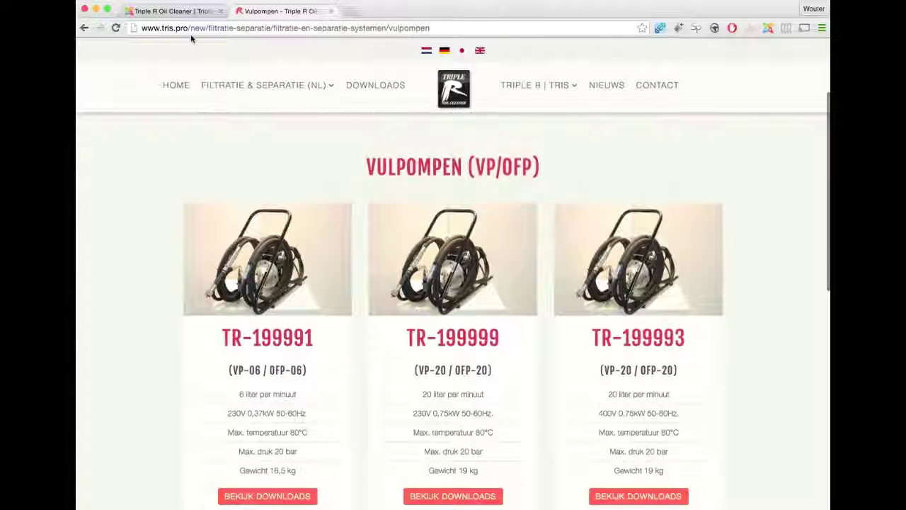
pyautogui.click(173, 11)
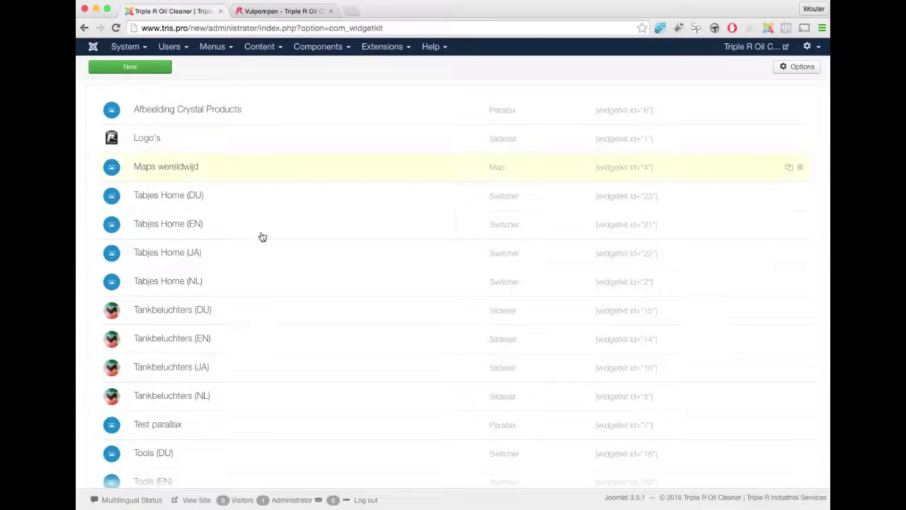
# Step: Scroll the Widgetkit list down to the Vulpompen DU/EN/JA/NL widgets and Vulpompen extra images grid
pyautogui.scroll(-3, 262, 236)
pyautogui.scroll(-2, 262, 237)
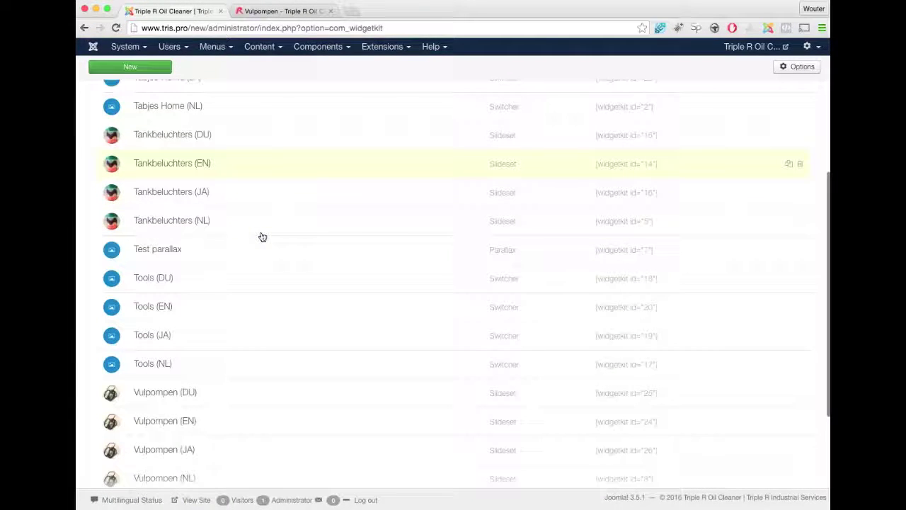
pyautogui.scroll(-3, 255, 284)
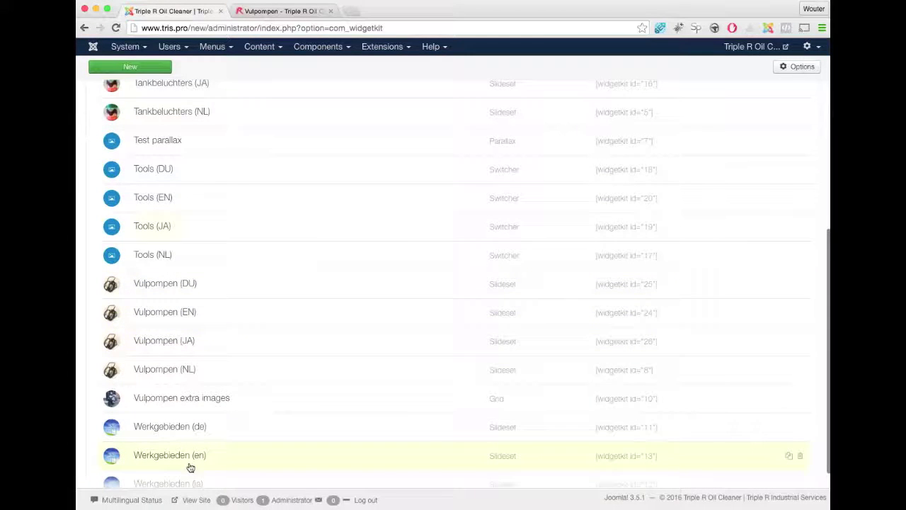
# Step: View the TRIS site's Tools page Besparingscalculator, then scroll the Widgetkit list to the Werkgebieden widgets
pyautogui.click(286, 11)
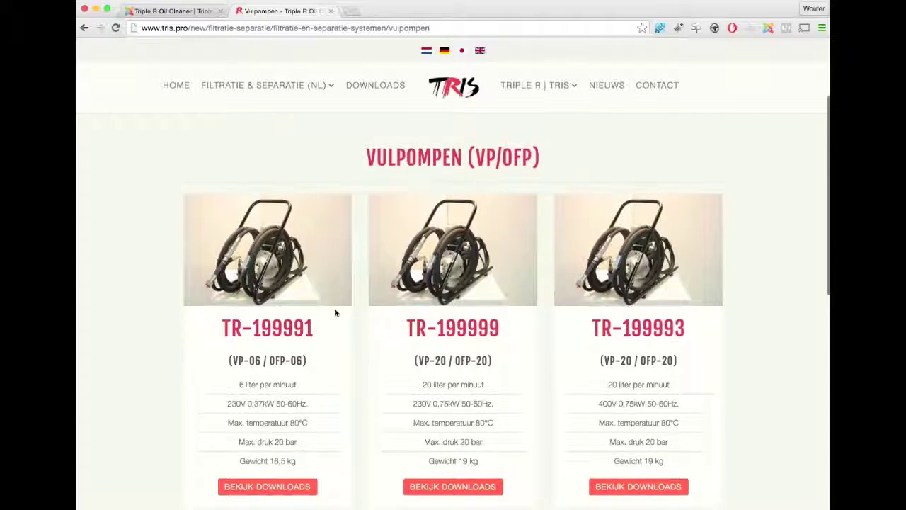
pyautogui.scroll(-15, 336, 311)
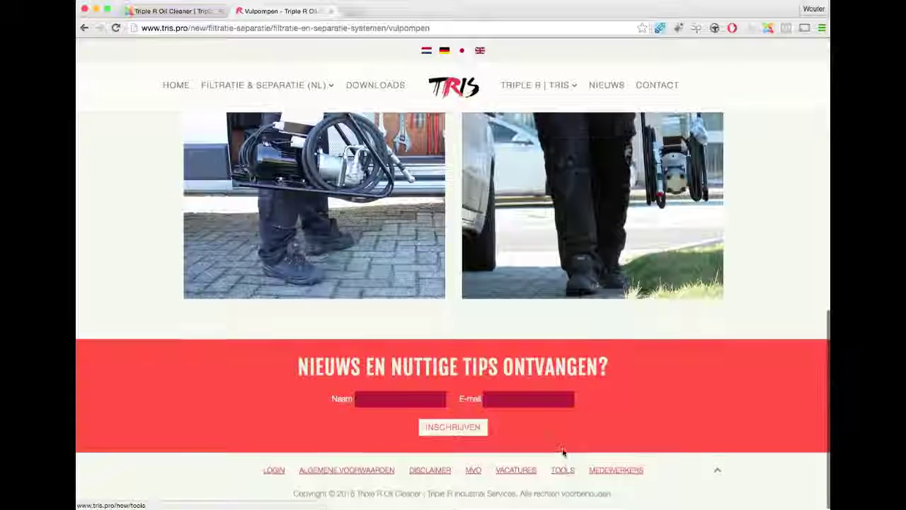
pyautogui.click(564, 470)
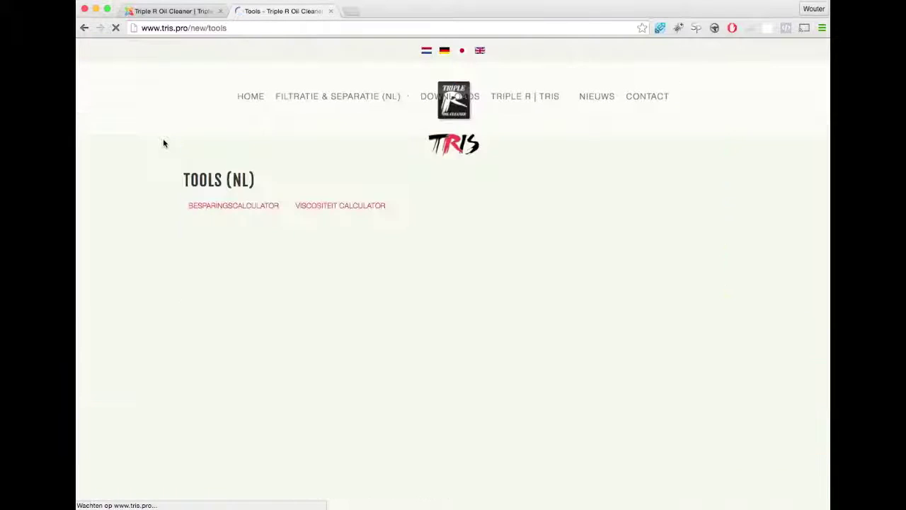
pyautogui.click(239, 213)
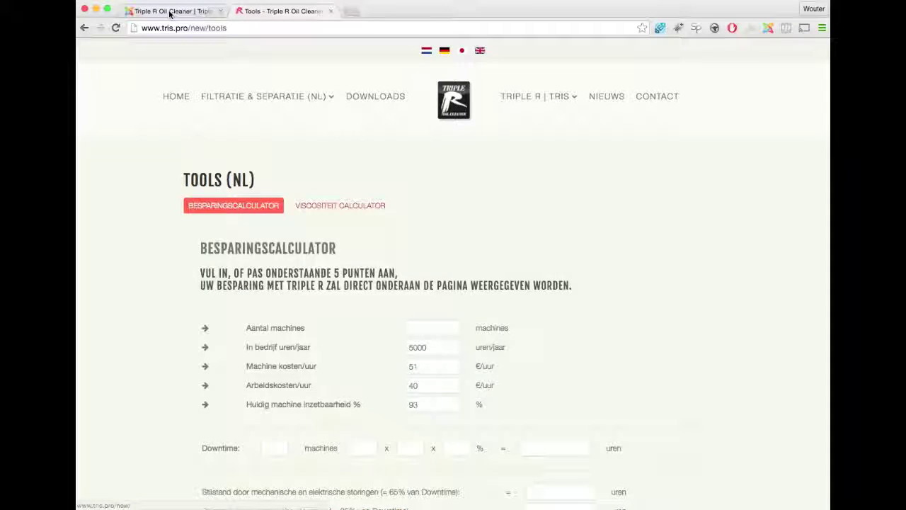
pyautogui.hotkey('ctrl', 'shift', 'Tab')
pyautogui.scroll(-2, 279, 269)
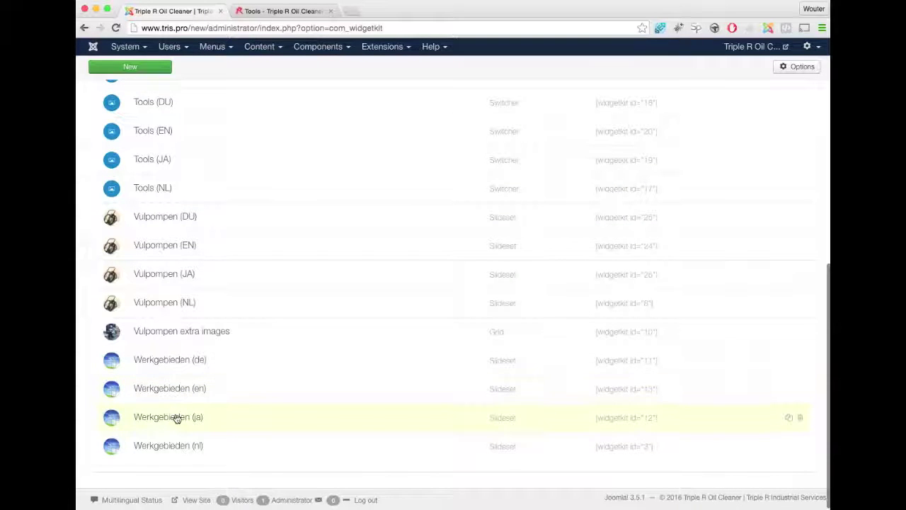
# Step: Compare the Werkgebieden (ja) widget's Energie item with the TRIS homepage's Onze Werkgebieden tiles
pyautogui.click(281, 11)
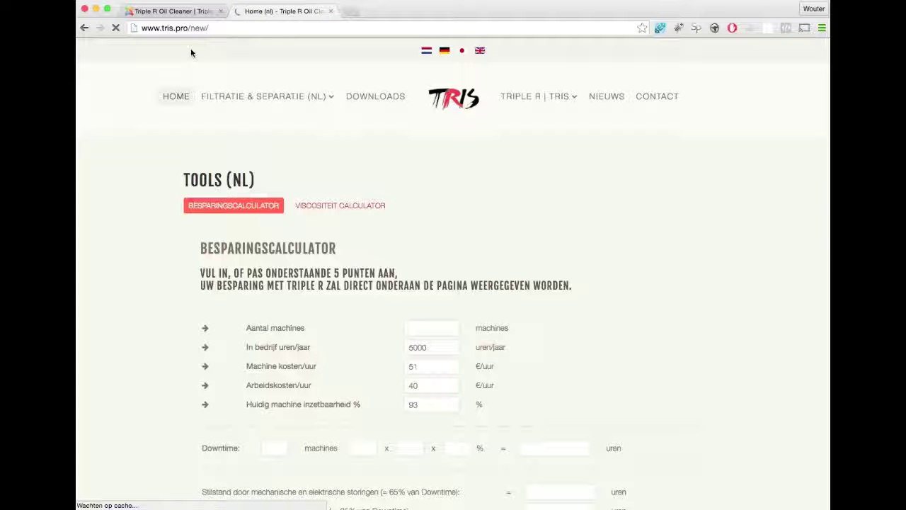
pyautogui.click(178, 11)
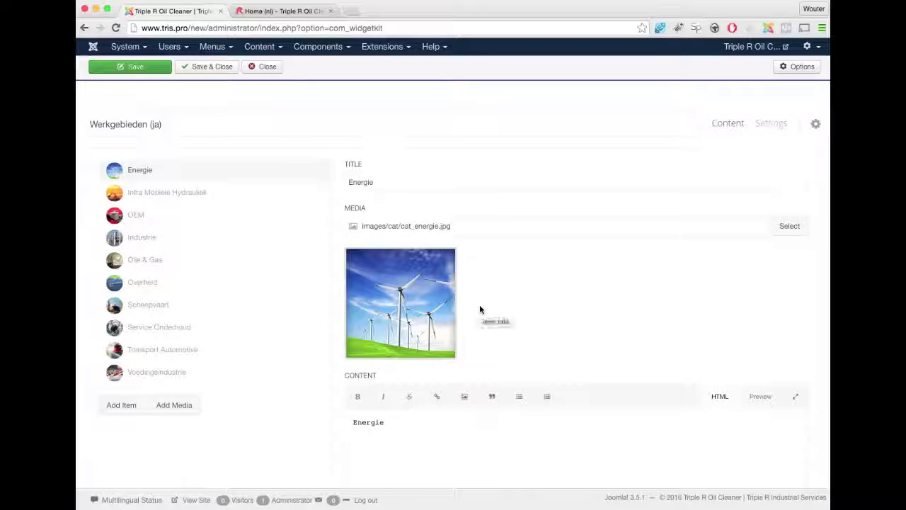
pyautogui.click(282, 10)
pyautogui.scroll(-3, 190, 257)
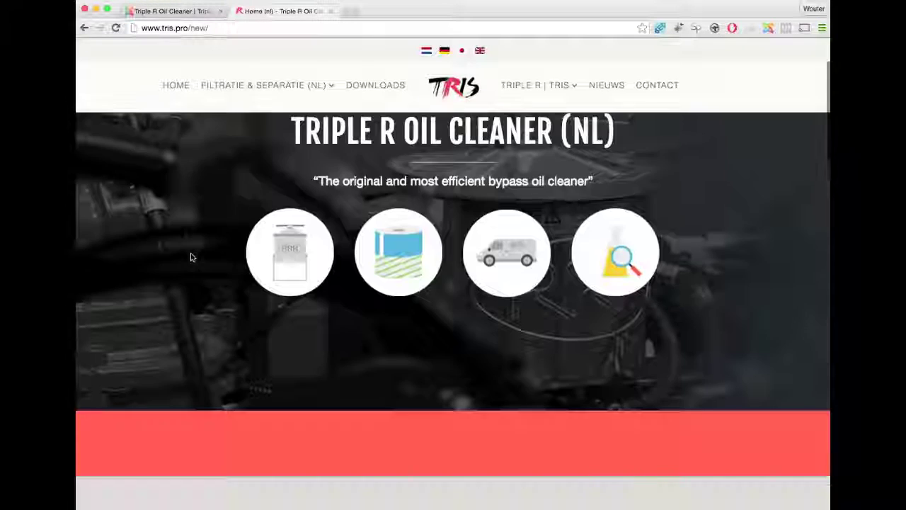
pyautogui.scroll(-3, 190, 257)
pyautogui.scroll(-2, 190, 257)
pyautogui.scroll(-2, 191, 257)
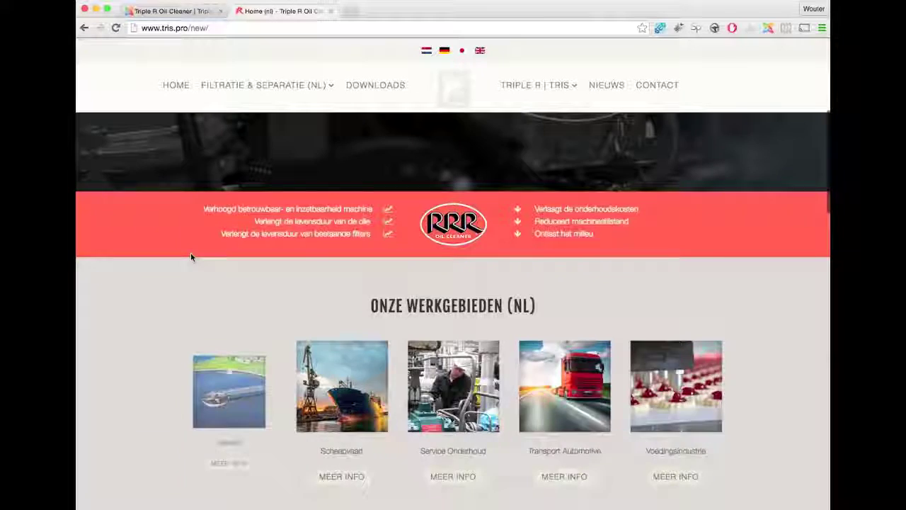
pyautogui.click(185, 11)
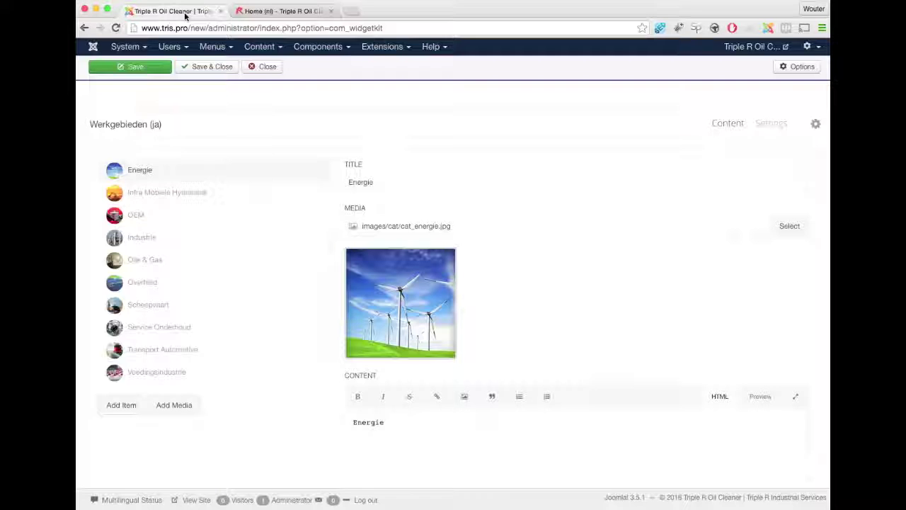
# Step: Close the Werkgebieden (ja) widget editor and go to System > Control Panel
pyautogui.click(262, 71)
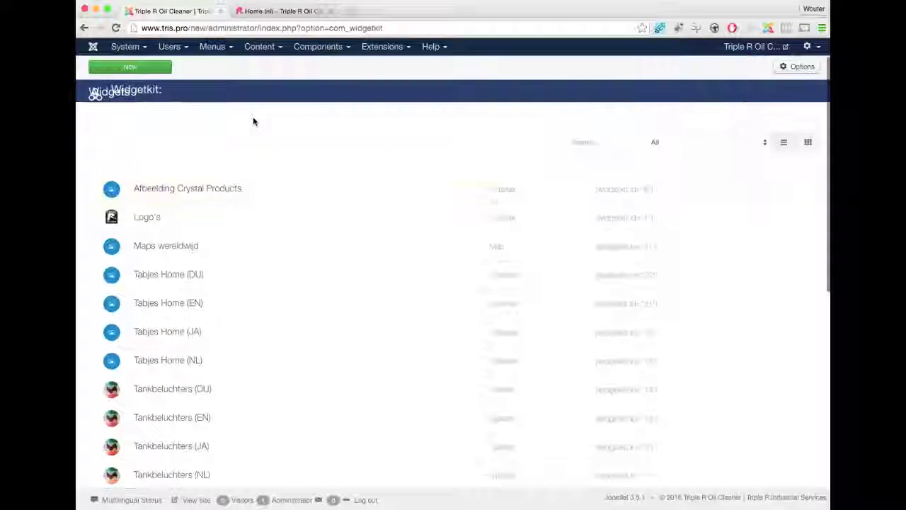
pyautogui.click(125, 46)
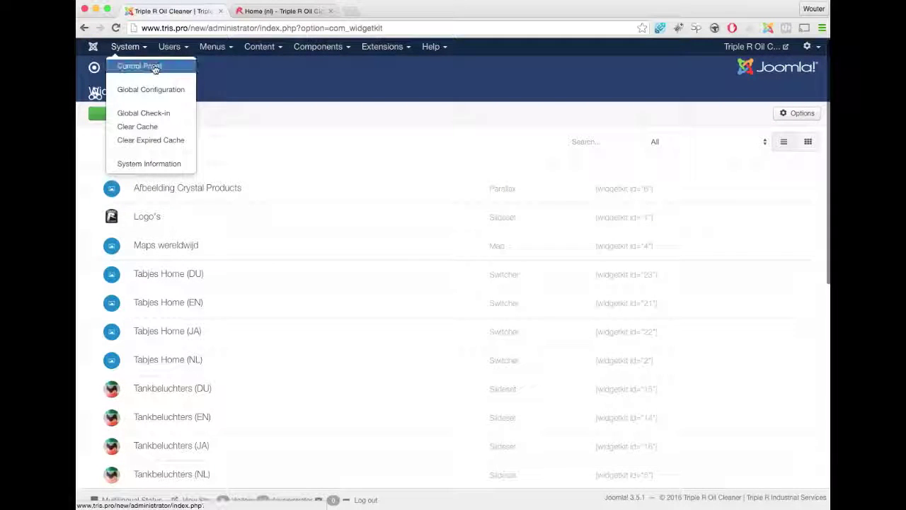
pyautogui.click(151, 65)
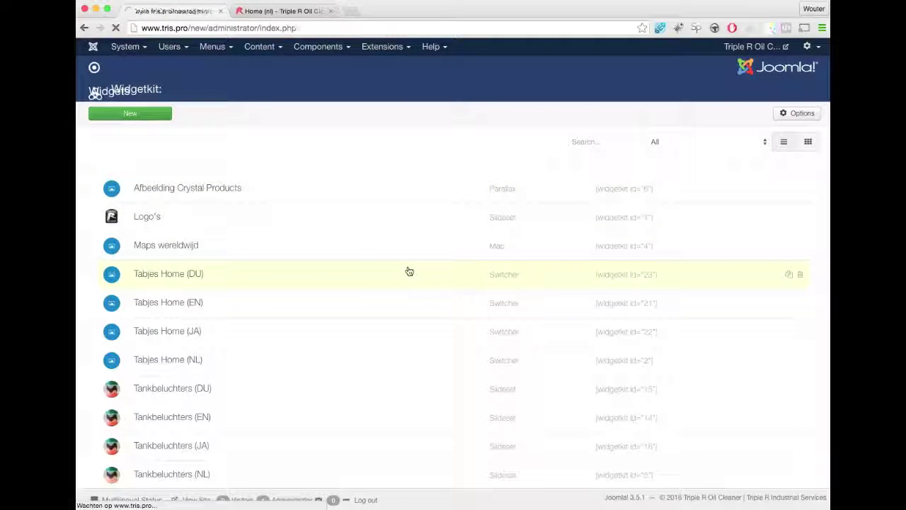